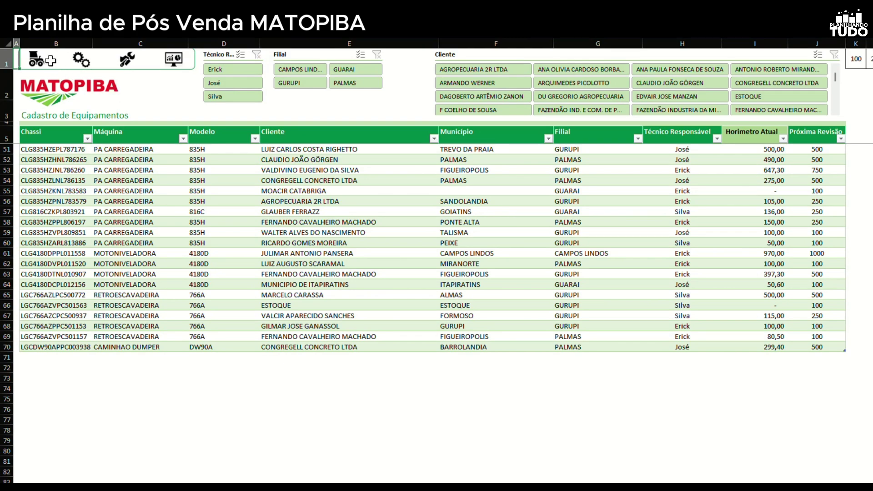
Browse the supplies, service entries and dashboard sheets, then return to the home page
left_click(81, 62)
left_click(123, 68)
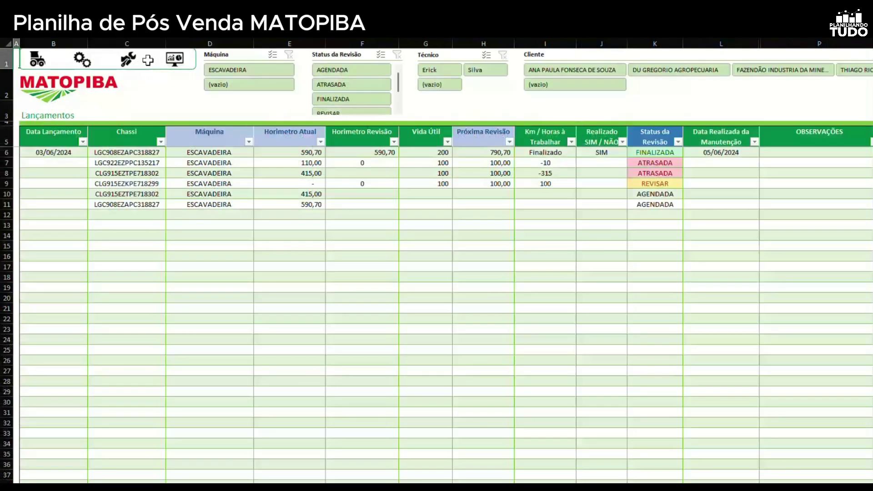
left_click(176, 61)
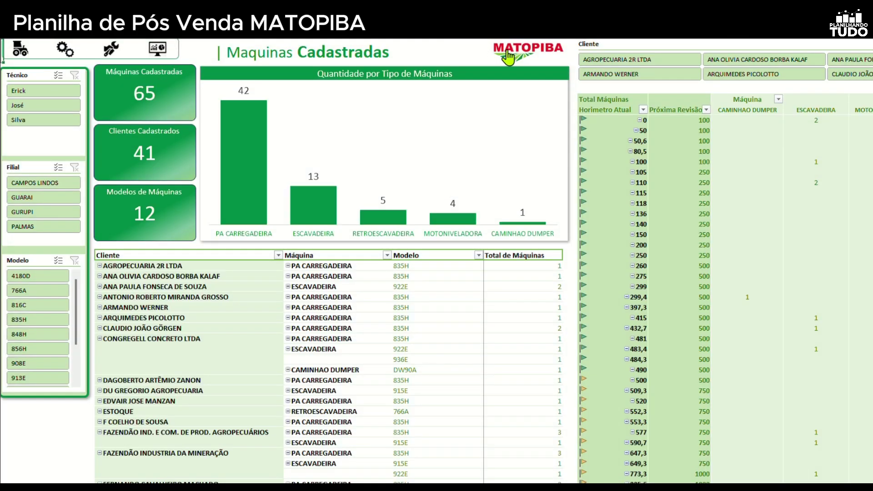
left_click(524, 50)
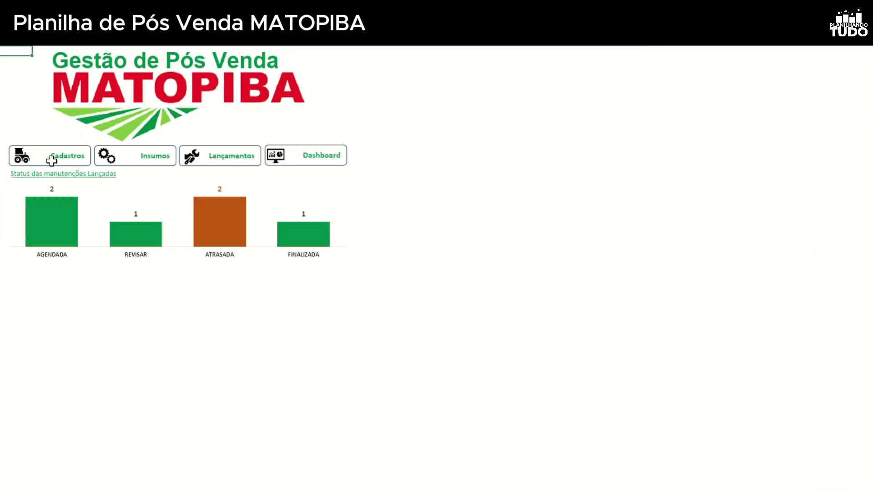
Open the equipment register sheet and scroll across its columns
left_click(19, 159)
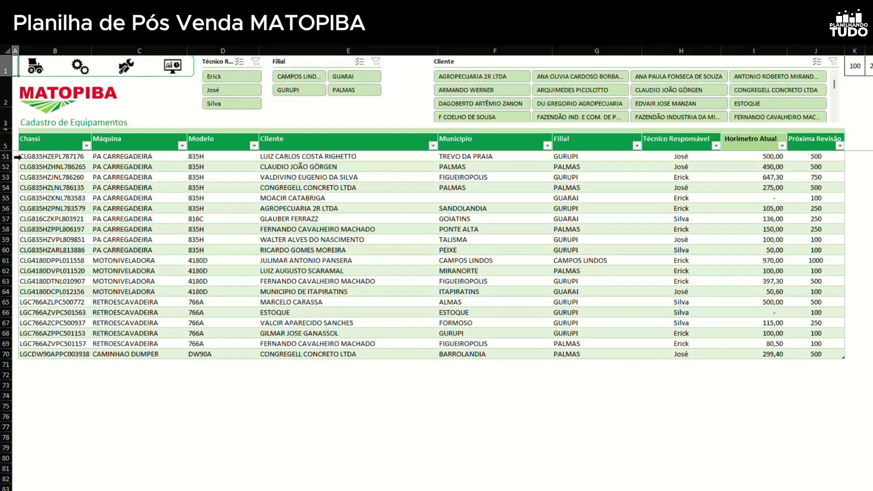
scroll(573, 318, "up", 6)
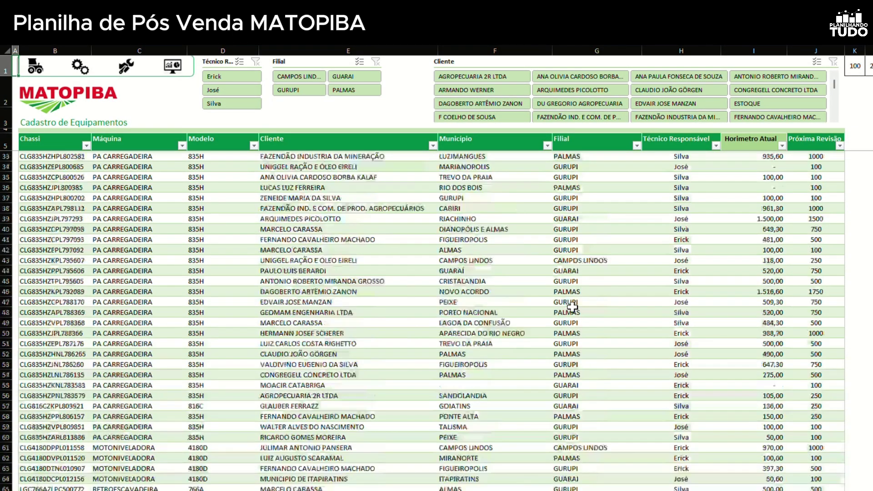
scroll(573, 308, "up", 9)
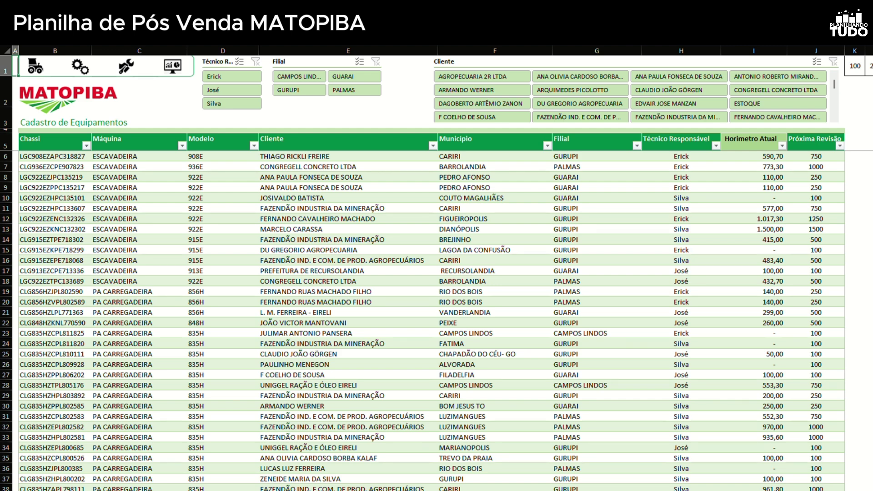
scroll(437, 268, "right", 5)
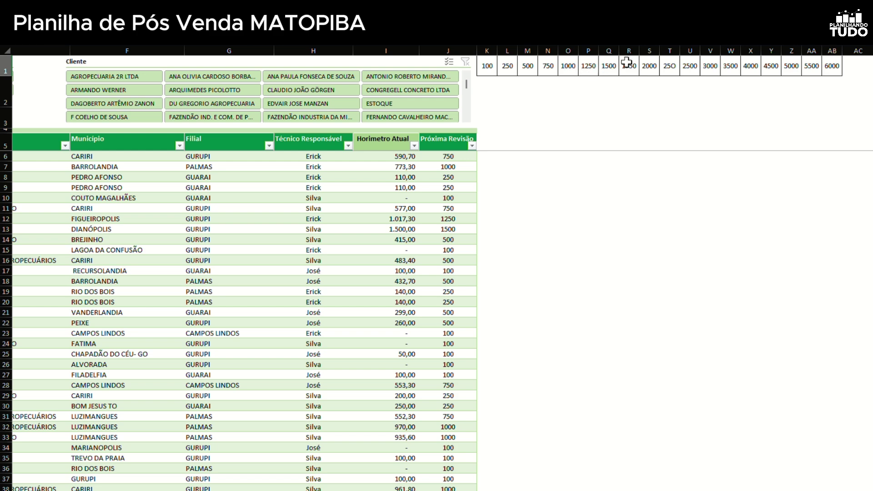
scroll(511, 220, "left", 4)
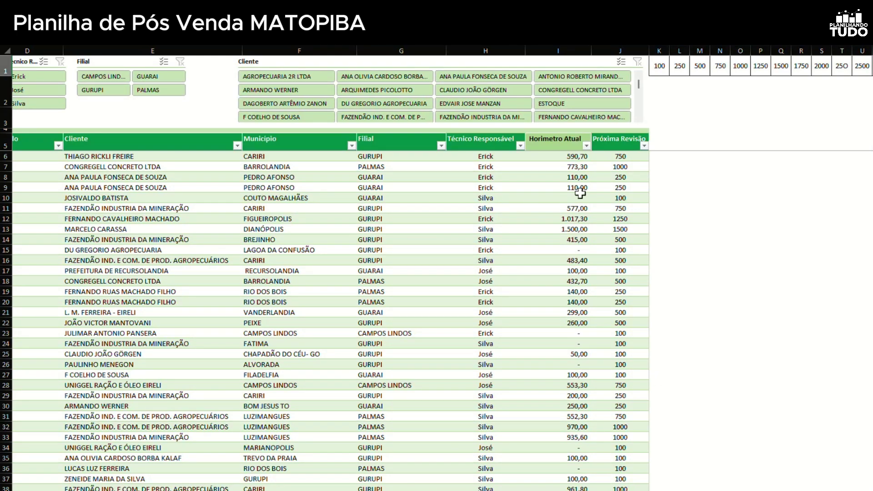
scroll(710, 204, "left", 3)
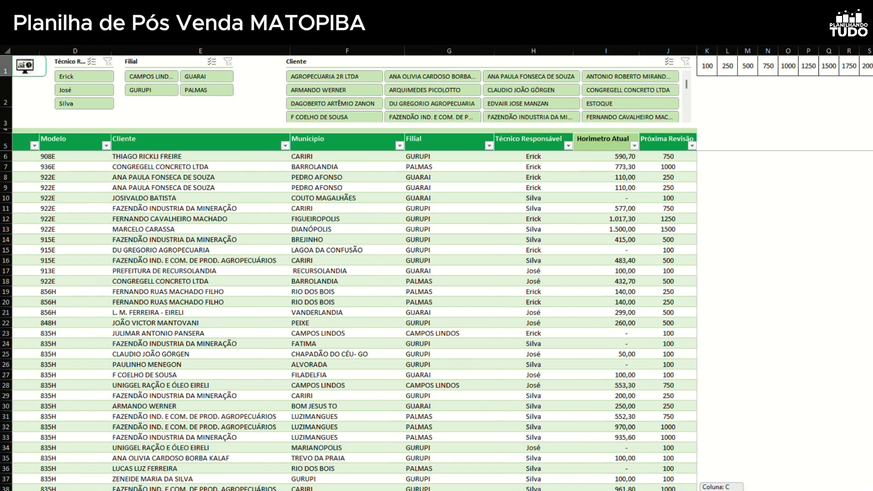
Enter 252 as the current hour-meter reading in I10, updating Próxima Revisão to 500
left_click(656, 197)
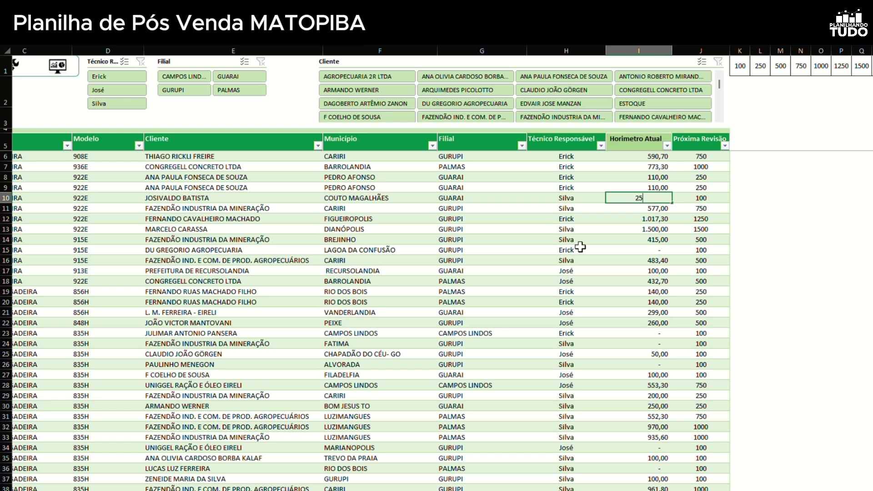
key("Return")
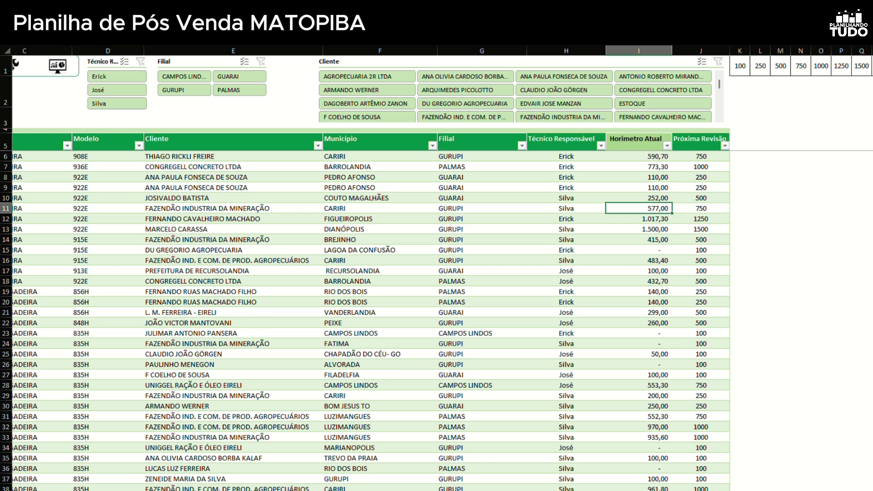
scroll(437, 269, "left", 3)
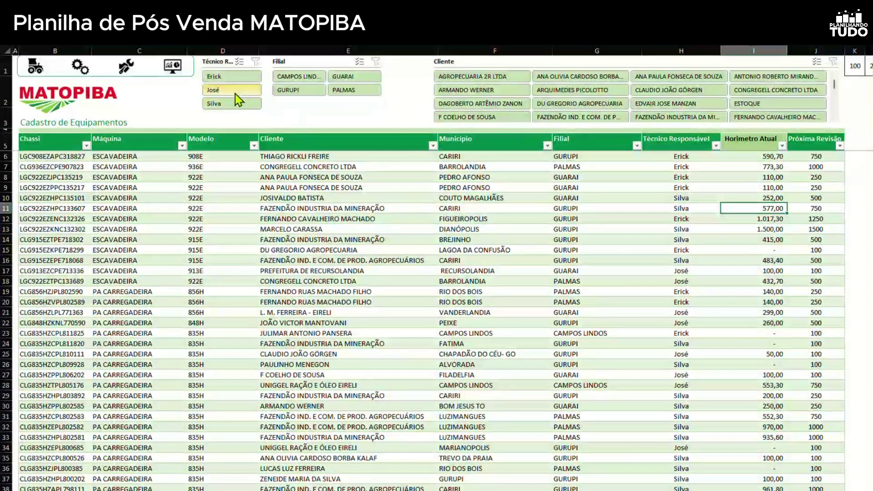
left_click(232, 80)
left_click(231, 90)
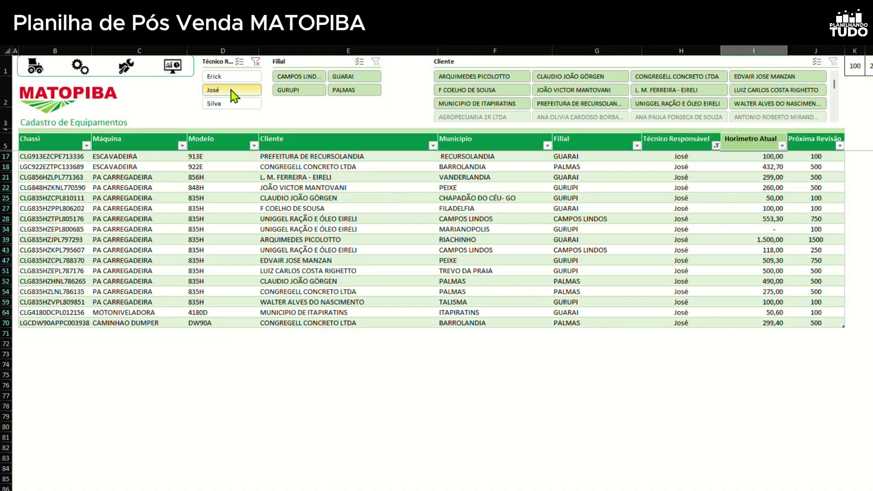
left_click(255, 61)
left_click(299, 76)
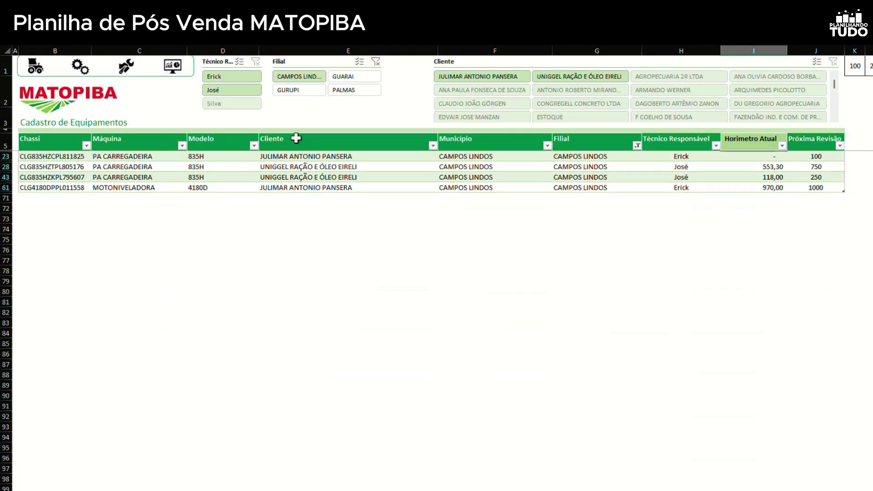
left_click(377, 63)
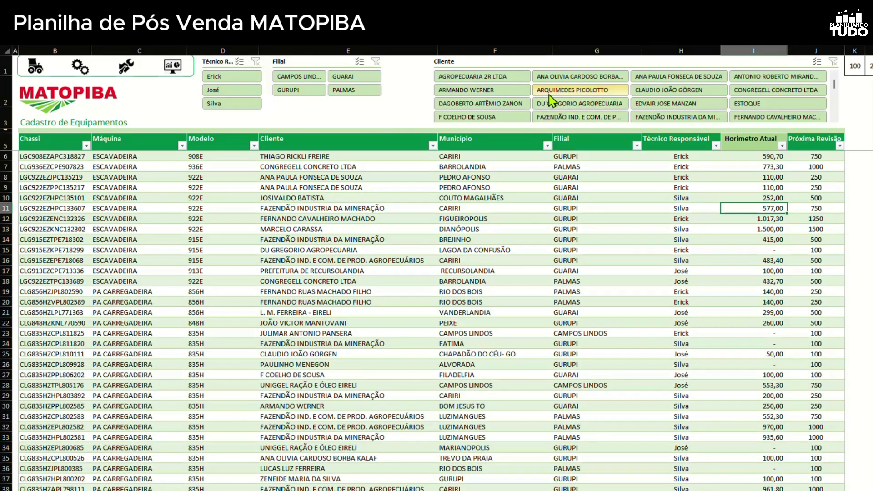
scroll(652, 96, "down", 2)
scroll(652, 95, "up", 2)
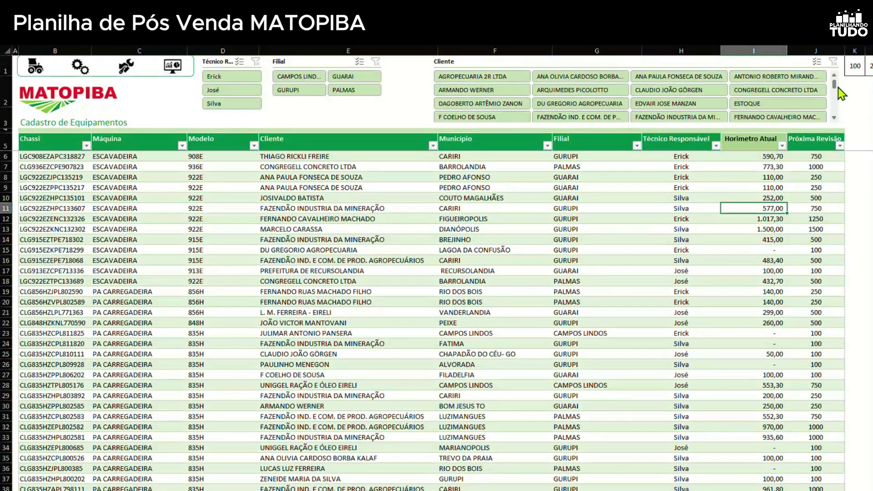
mouse_move(834, 83)
left_mouse_down()
mouse_move(831, 114)
mouse_move(831, 82)
left_mouse_up()
left_click(454, 78)
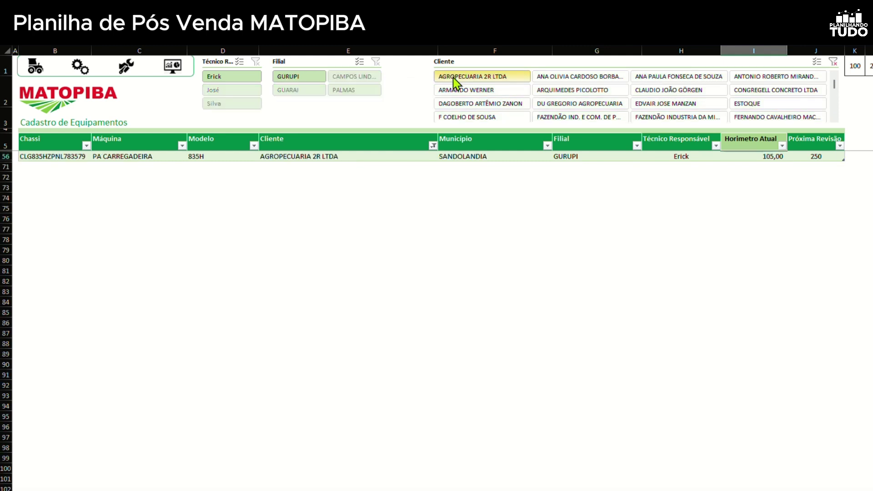
left_click(477, 92)
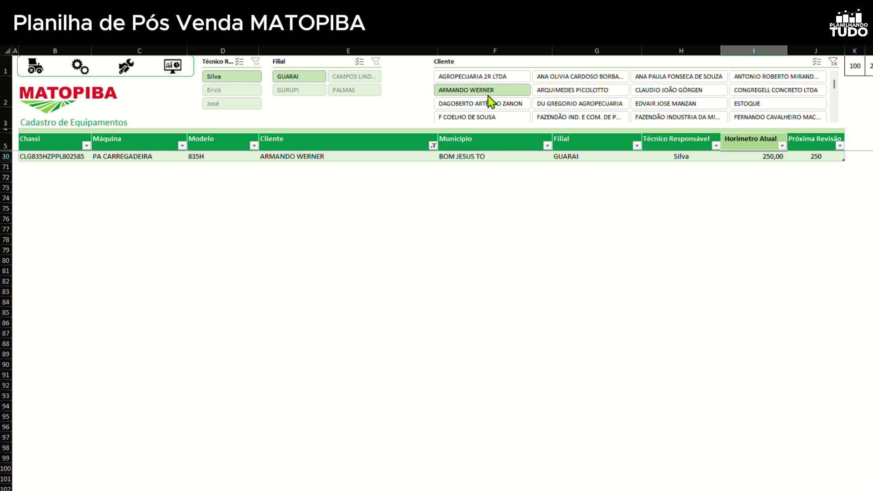
left_click(834, 61)
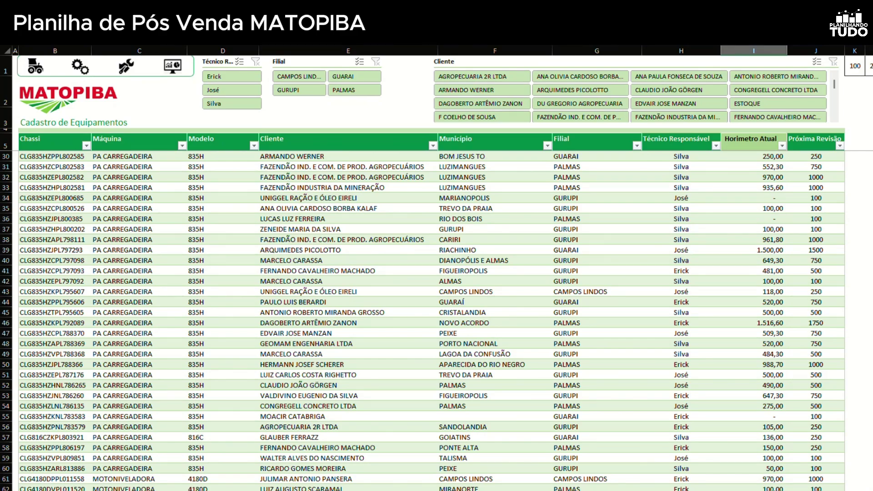
scroll(260, 257, "up", 8)
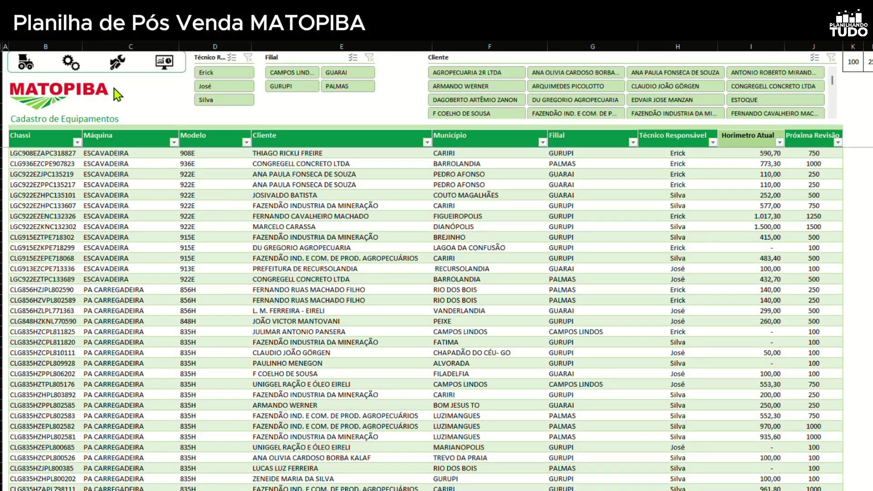
Open the Cadastro de Insumos supplies sheet and scroll to the top of its table
left_click(72, 64)
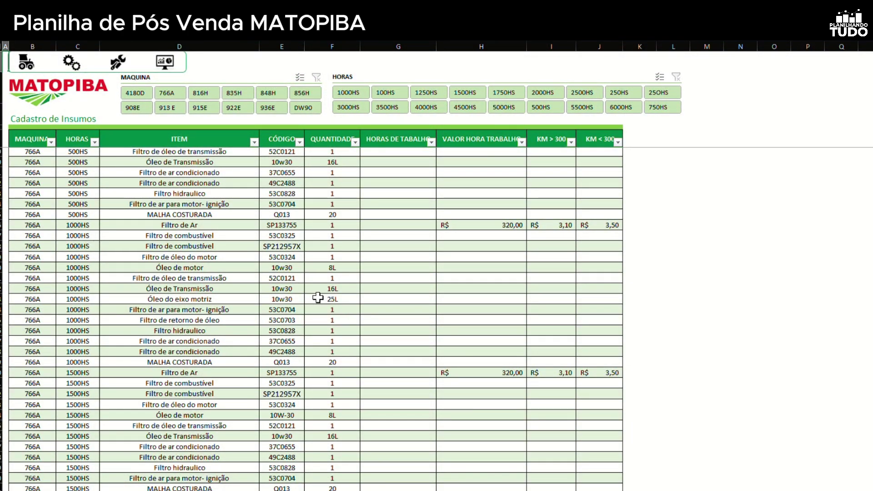
scroll(347, 320, "up", 10)
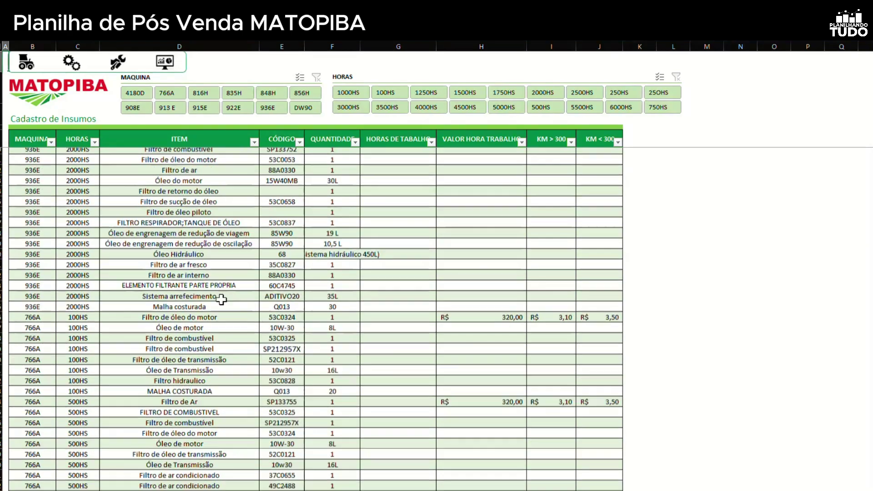
scroll(359, 257, "up", 10)
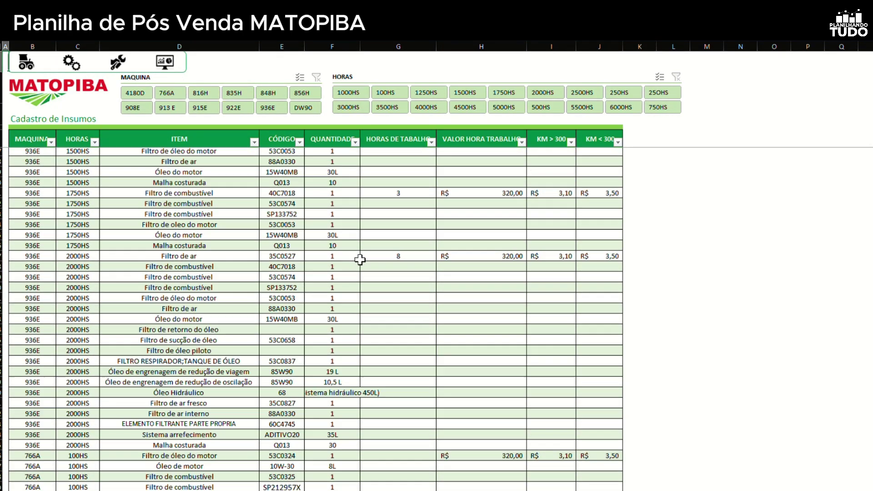
scroll(361, 259, "up", 6)
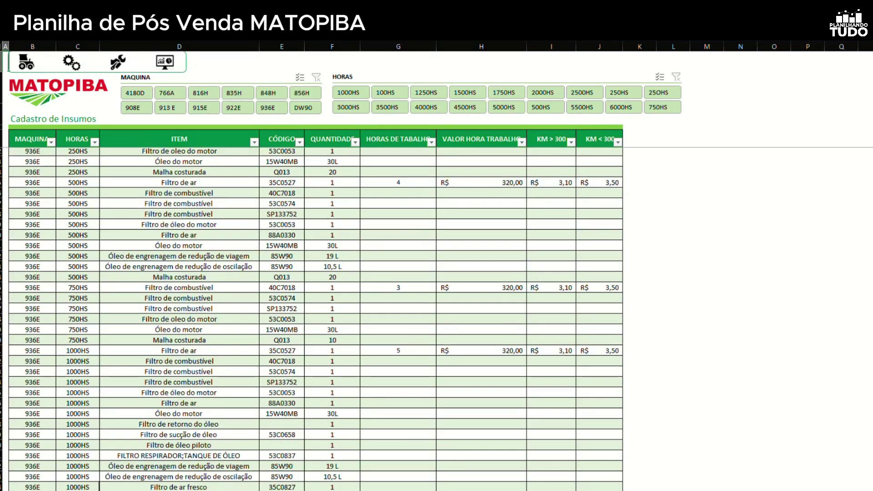
scroll(316, 319, "up", 12)
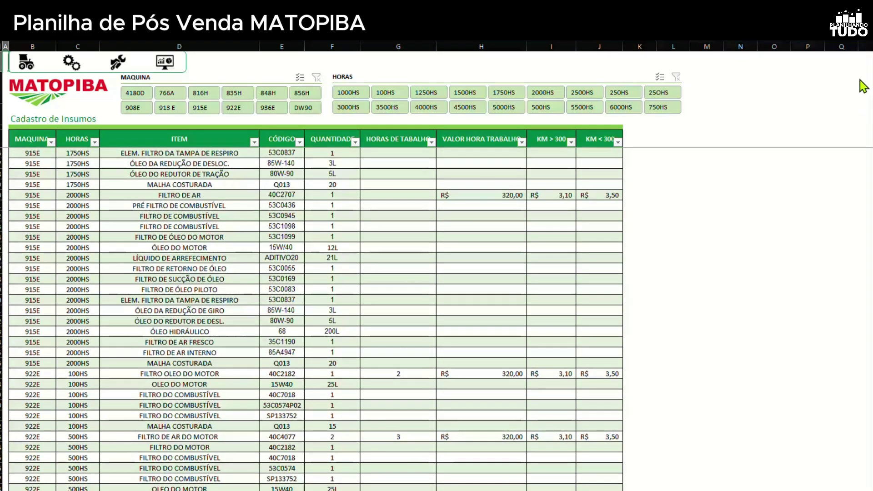
scroll(357, 200, "up", 15)
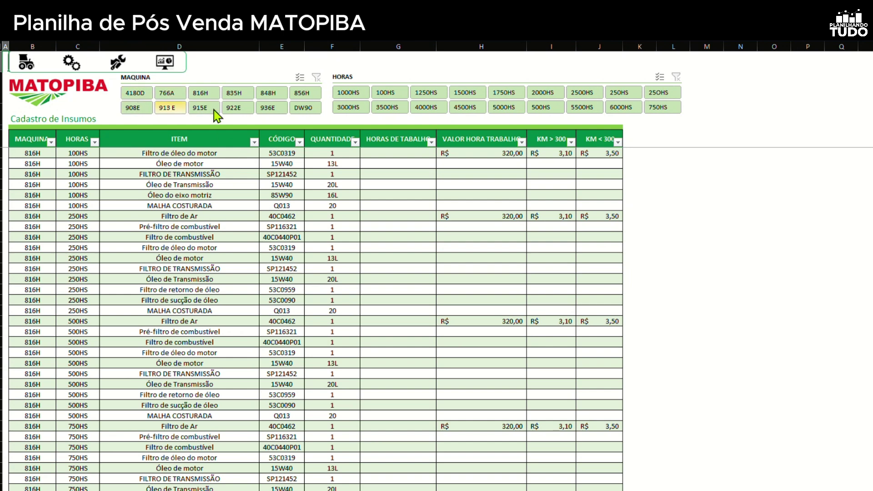
Filter the parts list to the 4180D machine, trying the 1000HS then 100HS service
left_click(128, 92)
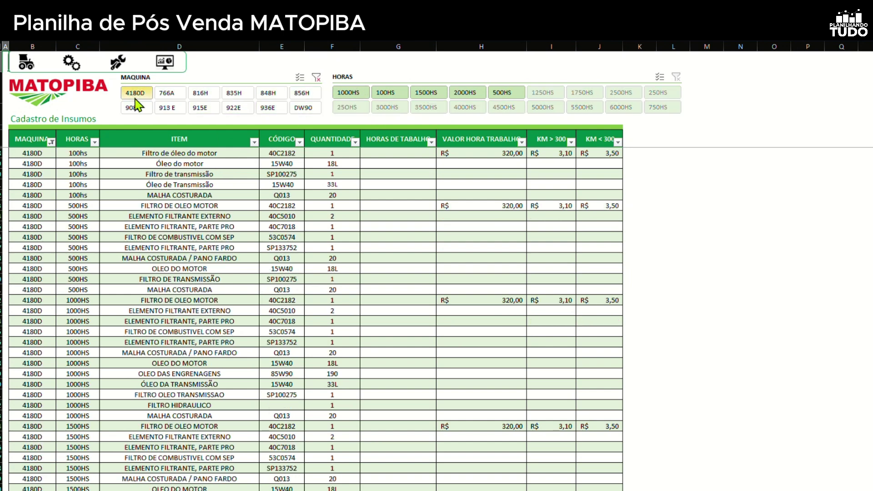
left_click(358, 96)
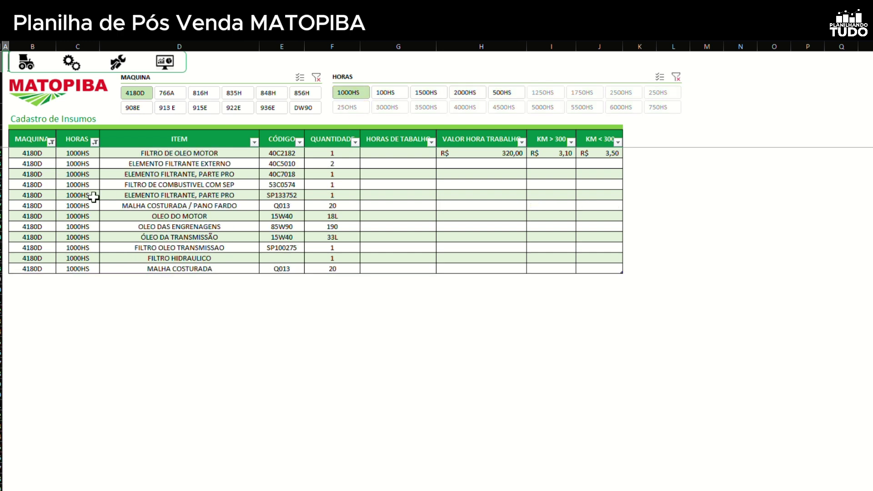
left_click(372, 94)
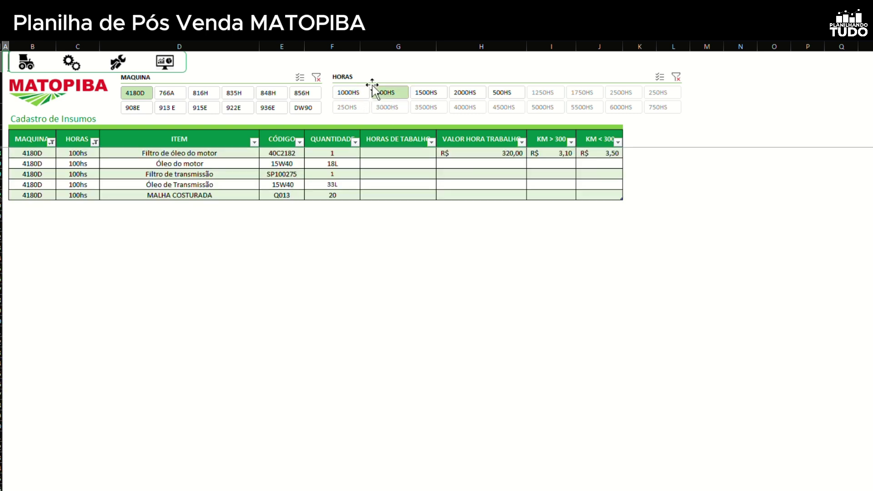
Clear the hours and machine filters and switch to the Lançamentos sheet
left_click(676, 77)
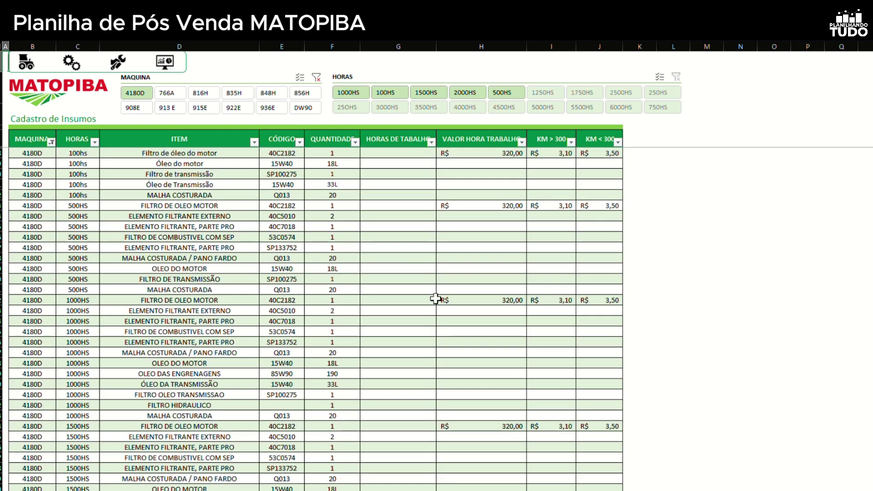
left_click(316, 77)
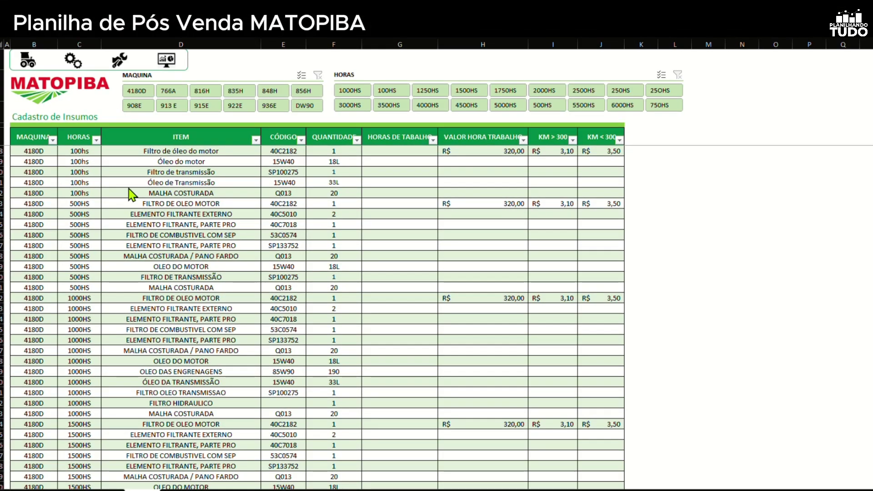
left_click(121, 61)
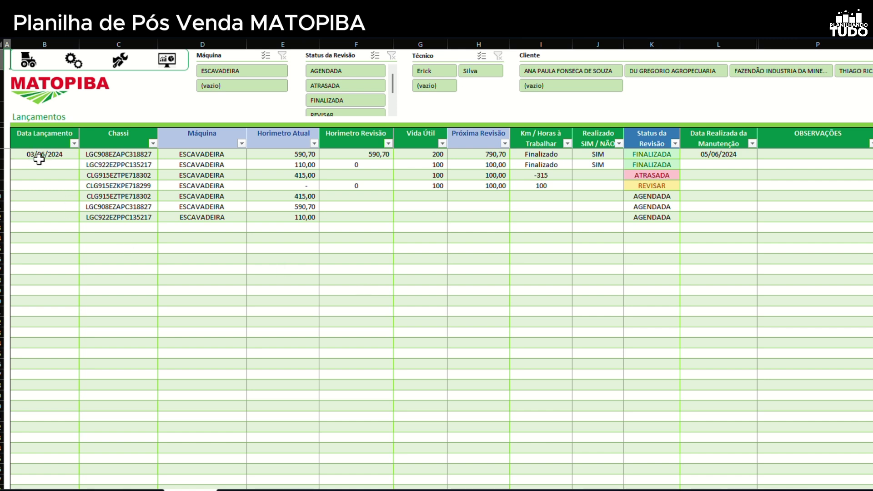
left_click(116, 154)
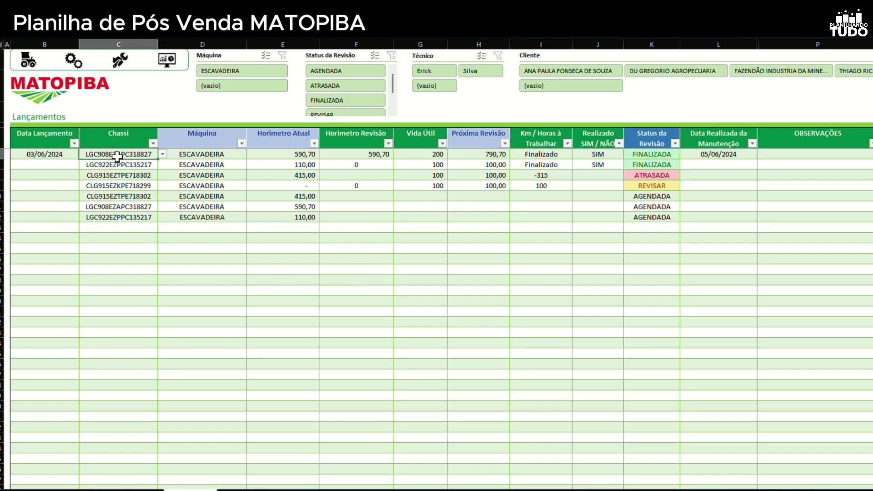
left_click(162, 155)
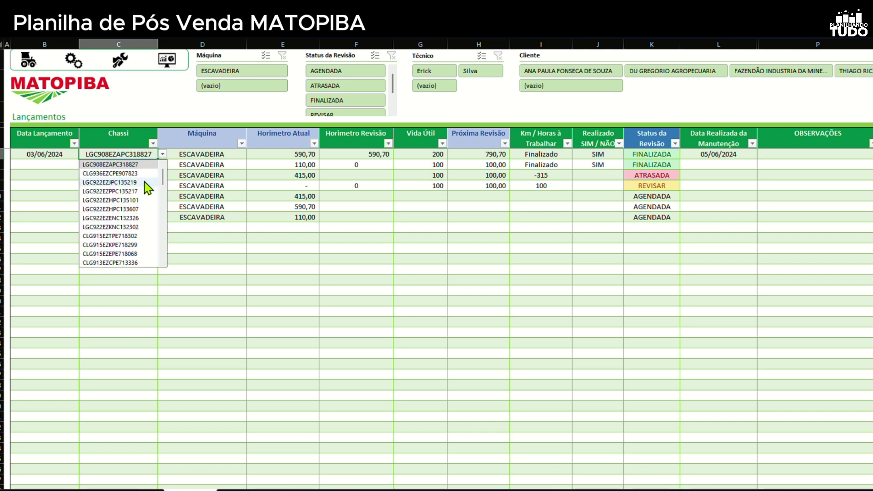
left_click(148, 174)
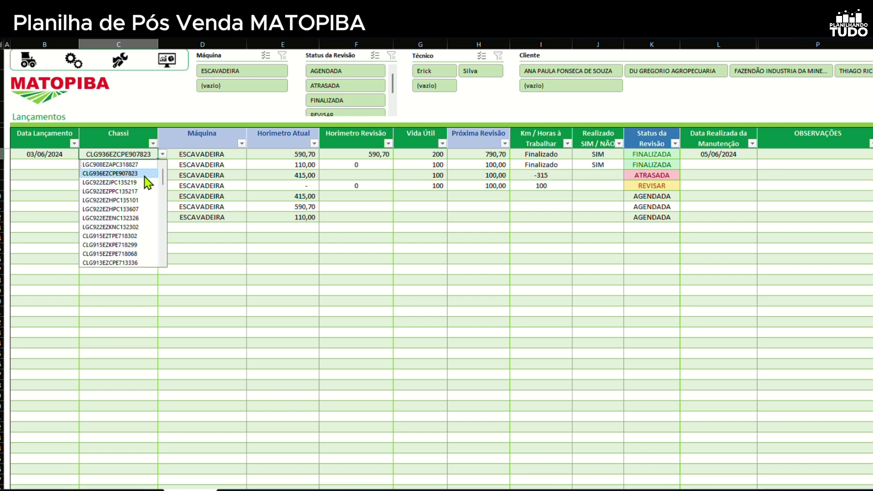
left_click(162, 154)
left_click(146, 164)
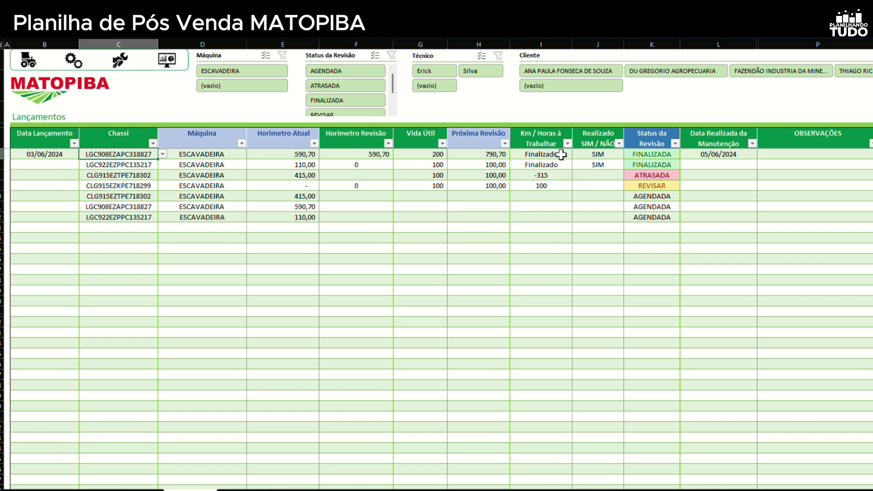
left_click(593, 154)
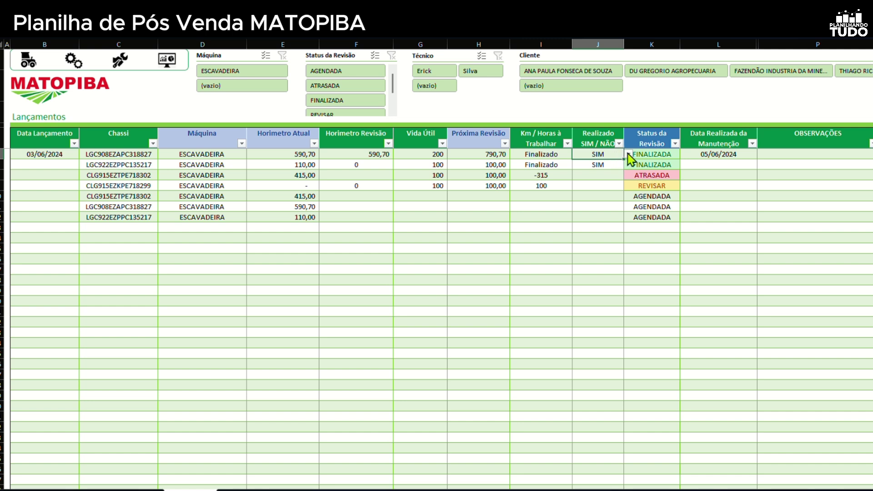
left_click(629, 154)
left_click(604, 175)
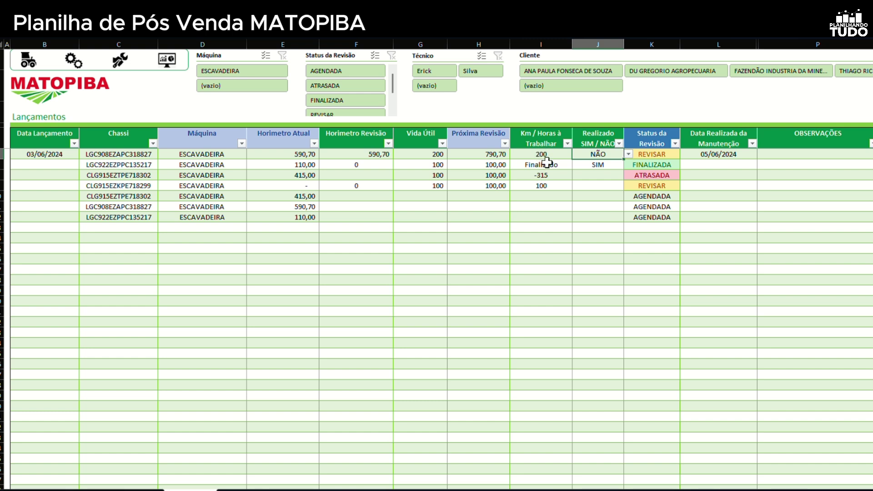
left_click(654, 155)
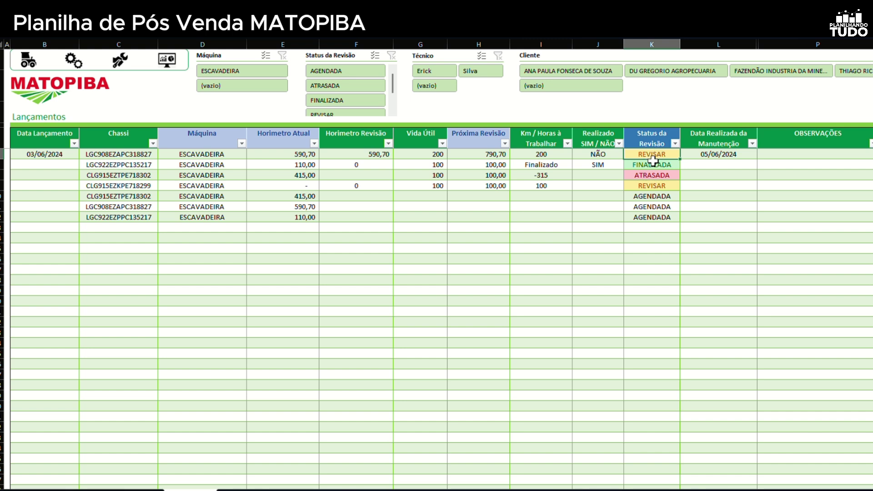
left_click(610, 154)
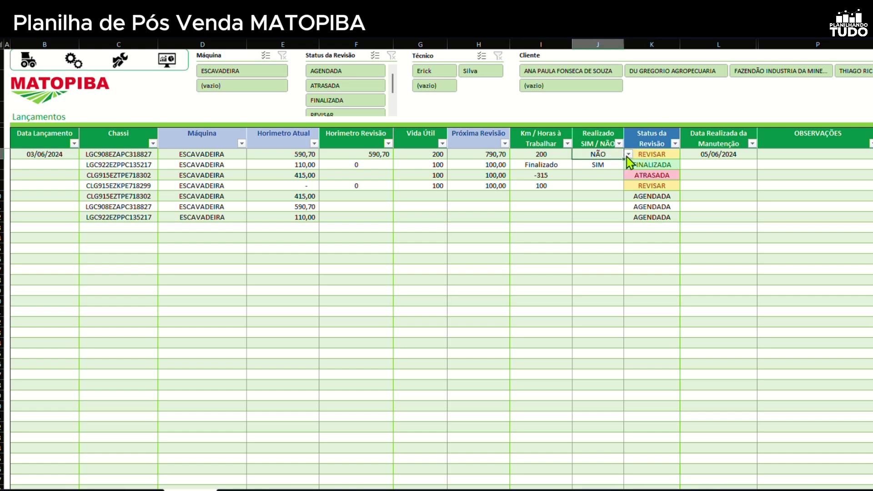
left_click(628, 155)
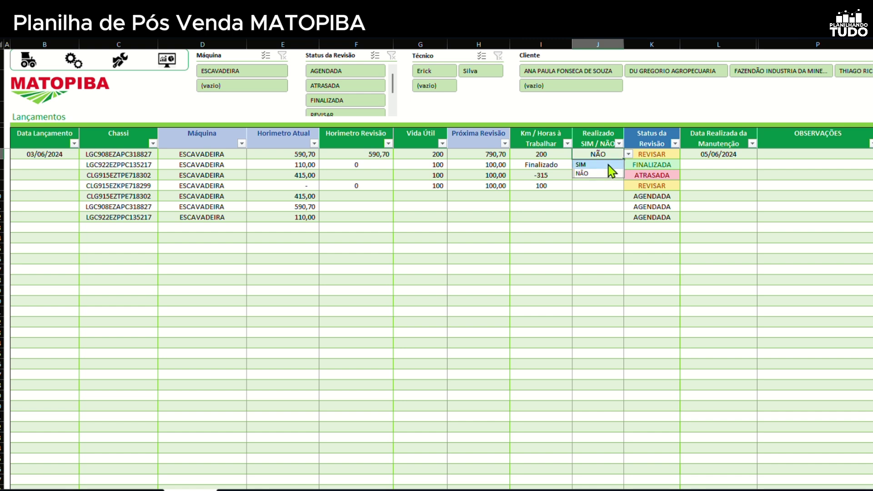
left_click(614, 165)
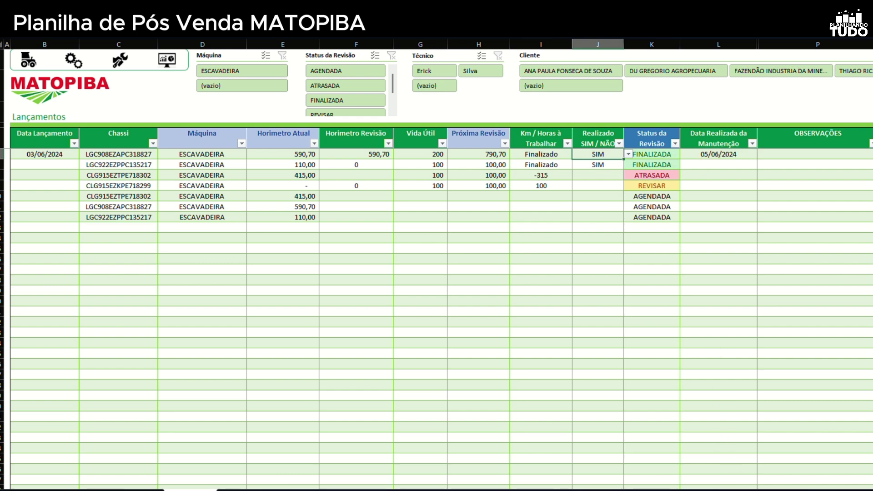
scroll(484, 249, "right", 5)
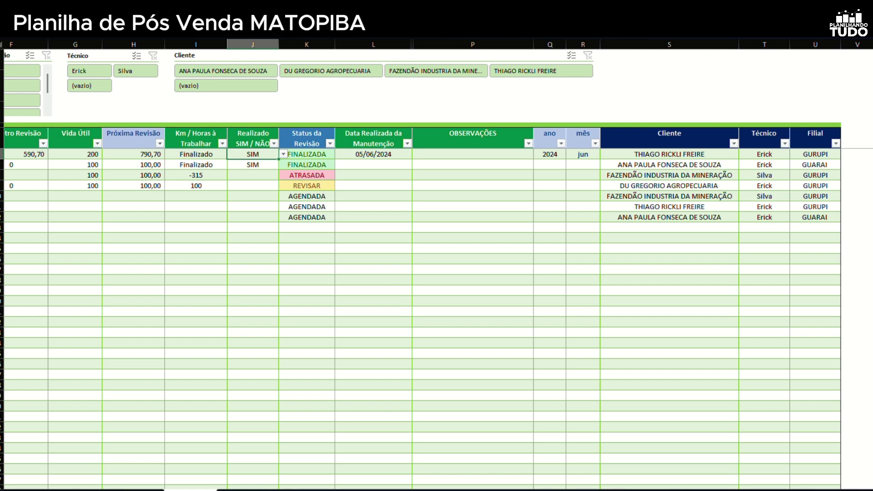
scroll(569, 399, "left", 5)
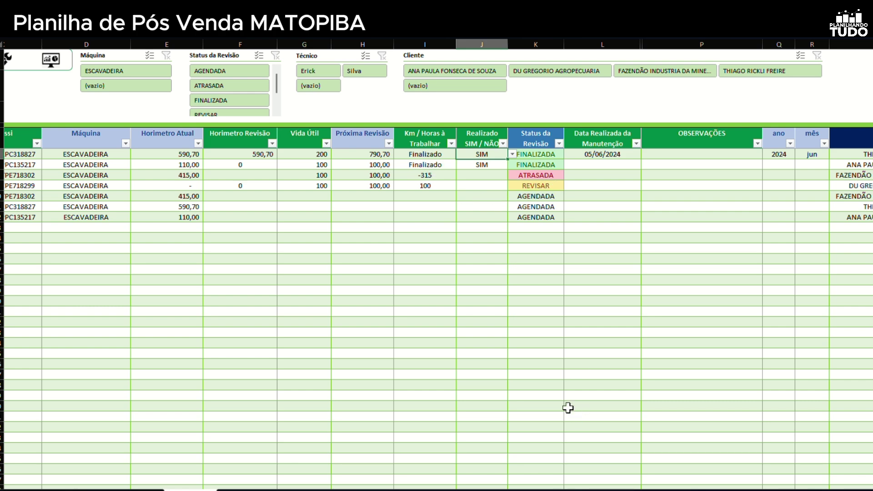
scroll(537, 291, "left", 3)
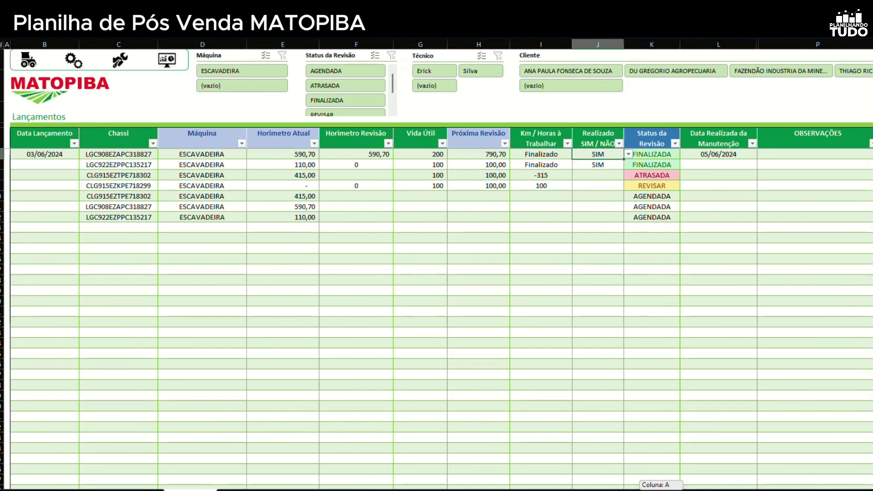
left_click(132, 231)
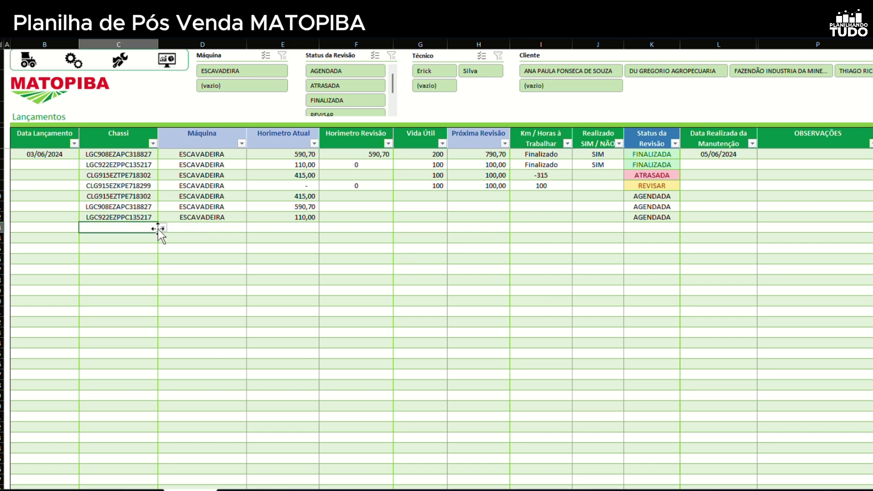
left_click(162, 228)
left_click(137, 248)
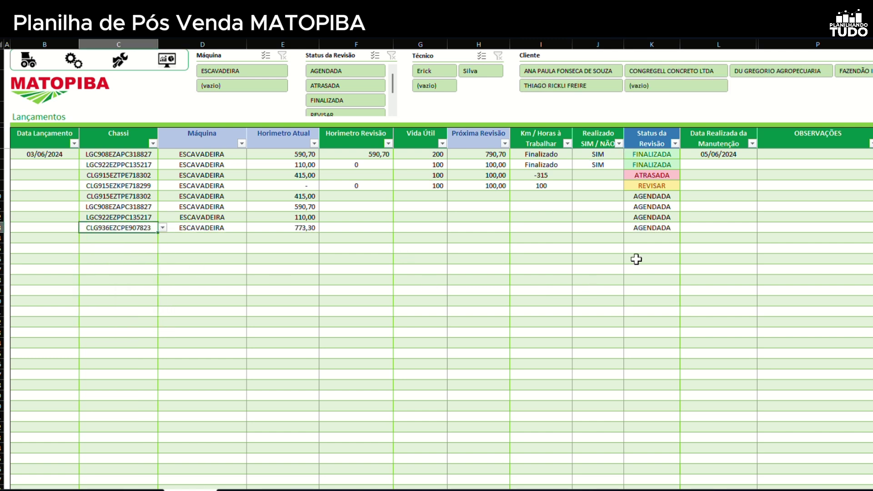
left_click_drag(662, 196, 658, 228)
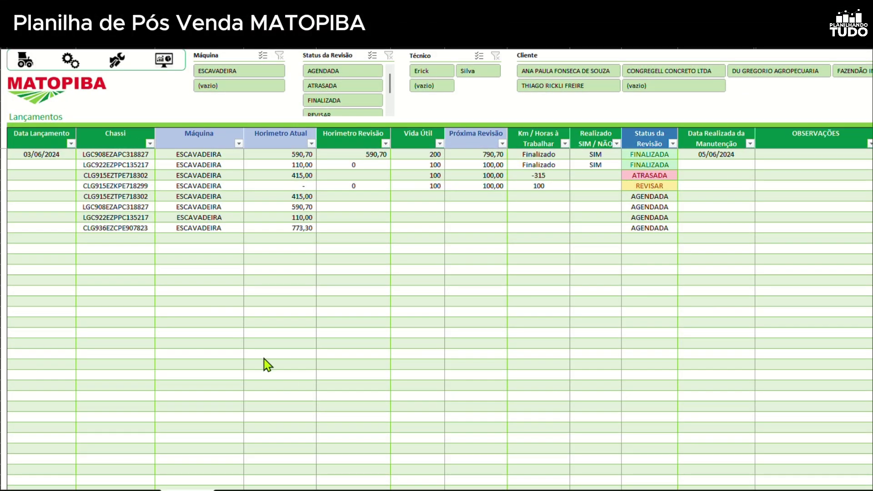
Open the Máquinas Cadastradas dashboard with 65 machines, 41 clients and 12 models
left_click(165, 60)
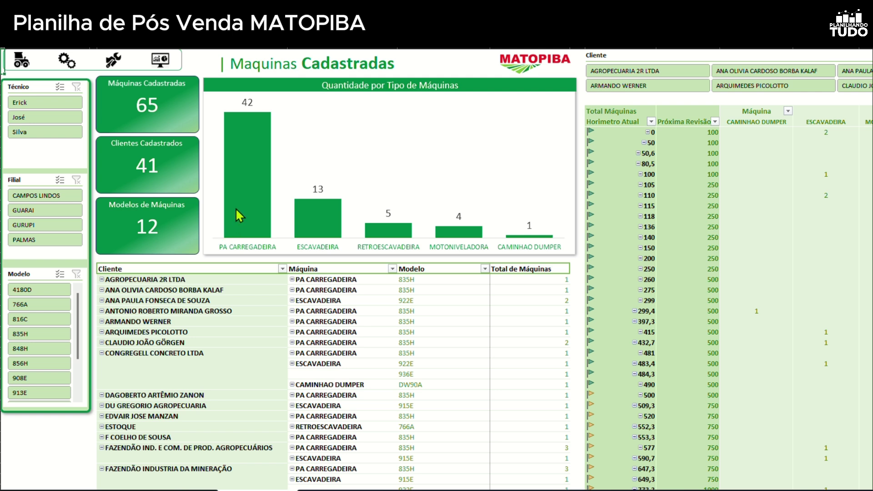
mouse_move(236, 179)
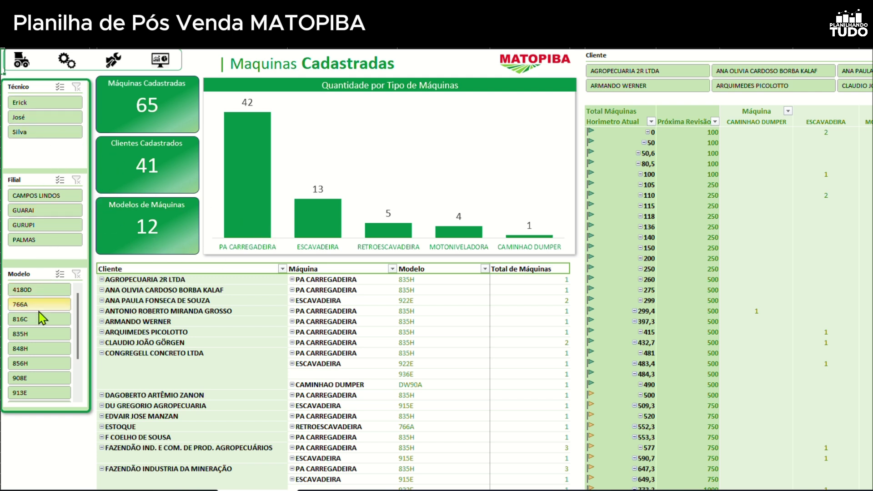
Filter the dashboard to PALMAS and scroll right to its hour-meter pivot table
left_click(47, 241)
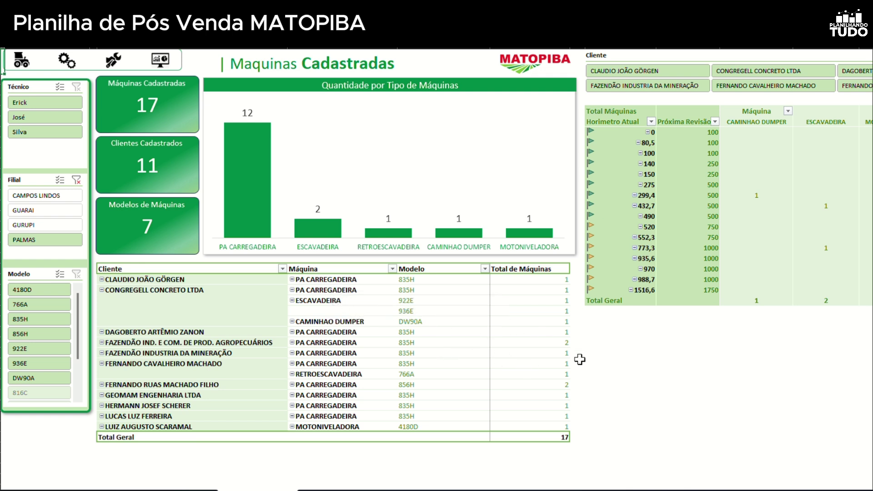
scroll(674, 428, "right", 5)
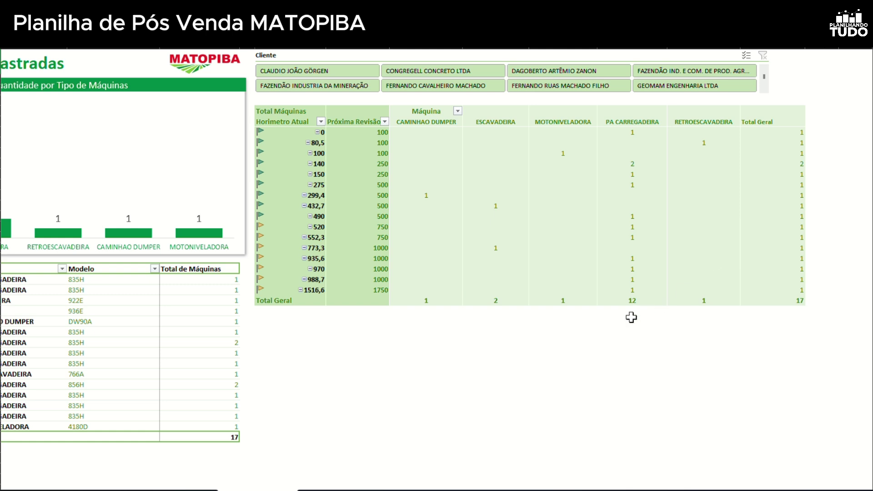
left_click_drag(636, 290, 312, 293)
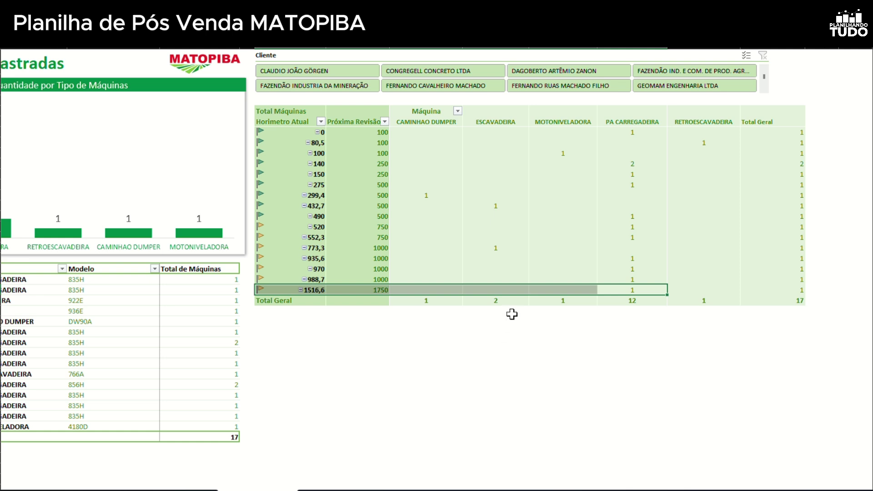
left_click(507, 320)
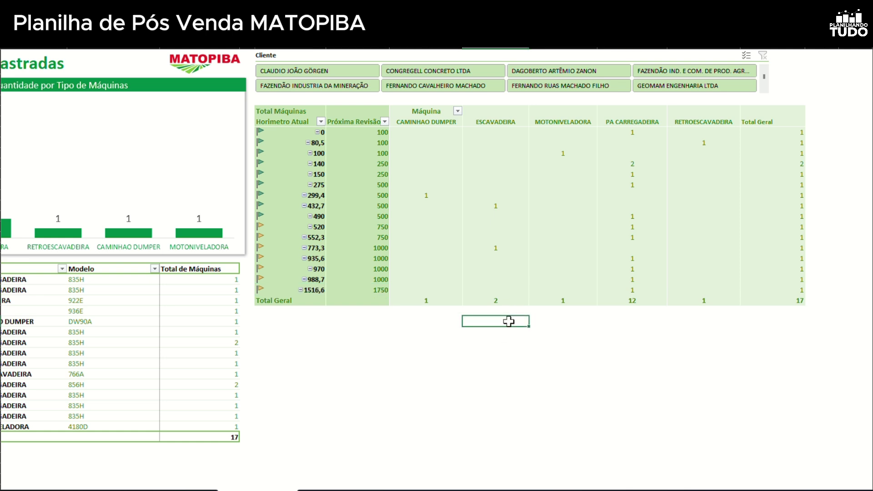
left_click(327, 72)
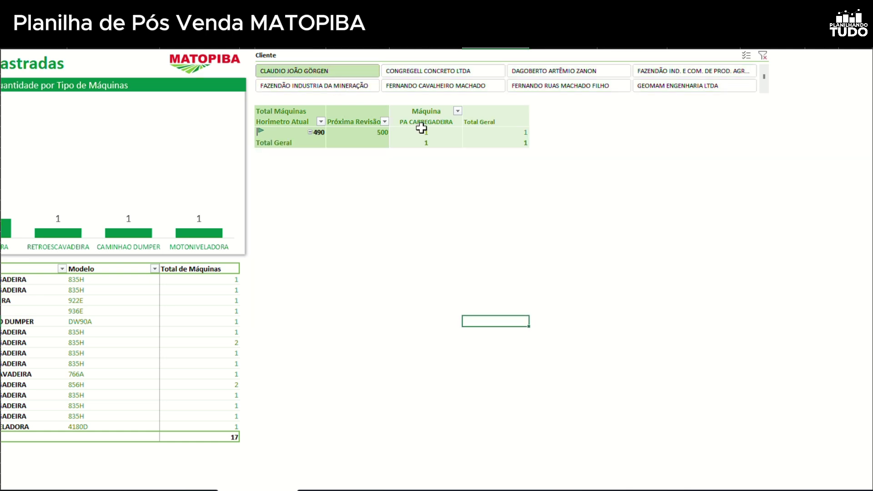
left_click(453, 71)
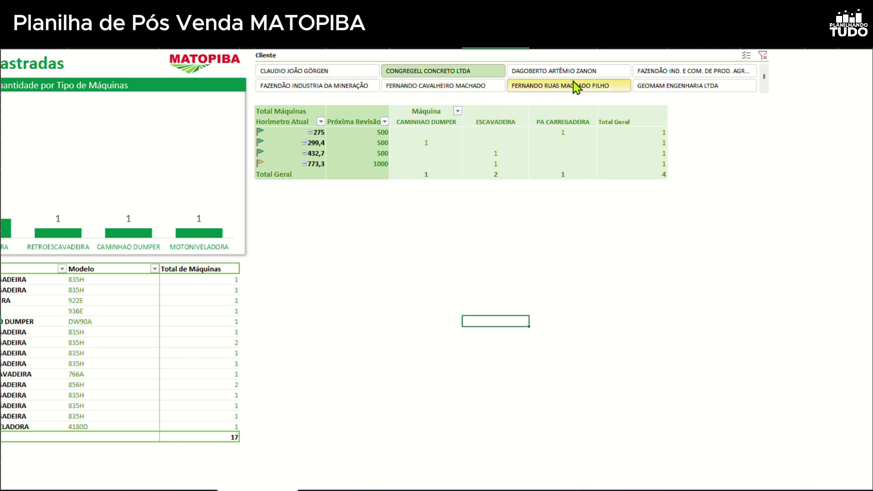
left_click(588, 74)
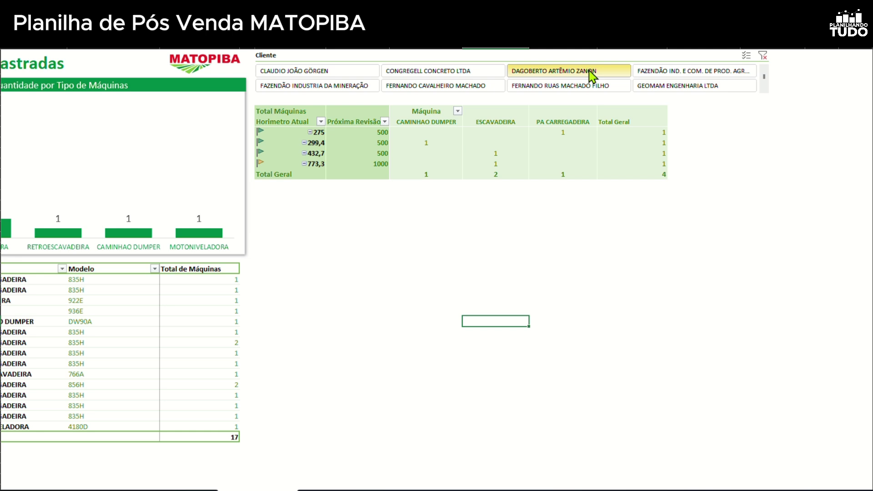
left_click(669, 72)
left_click(668, 88)
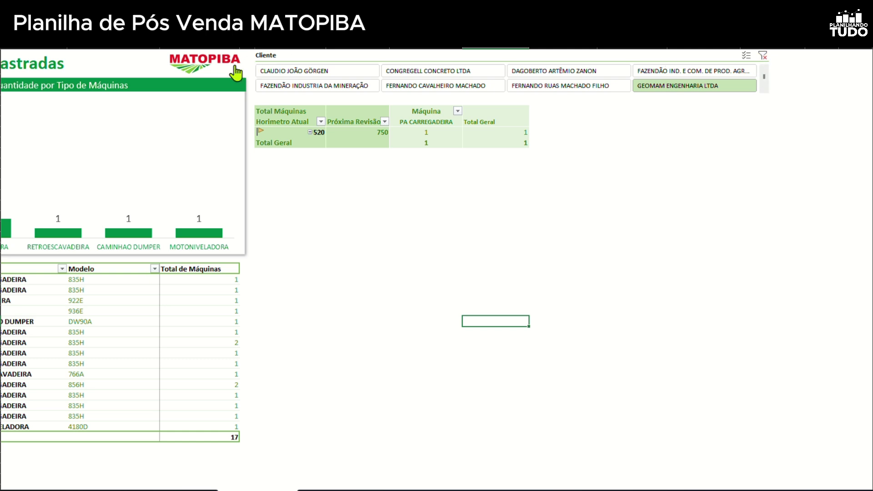
left_click(763, 56)
scroll(437, 268, "left", 5)
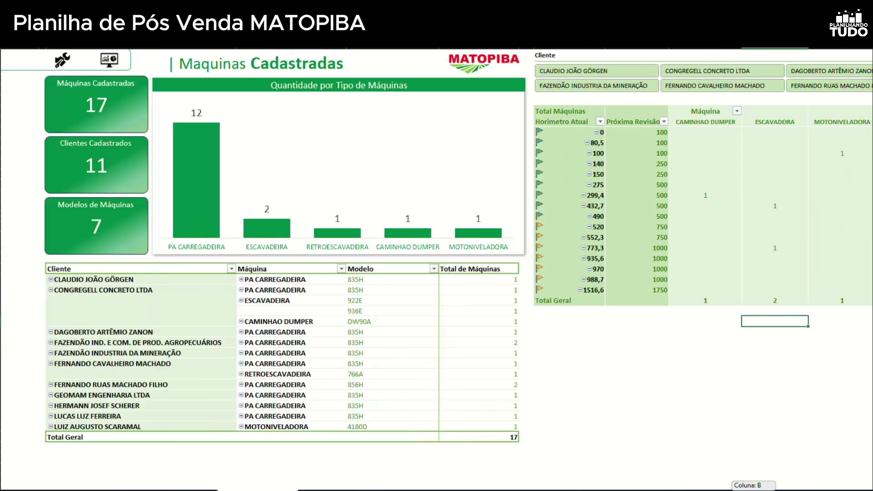
left_click(21, 64)
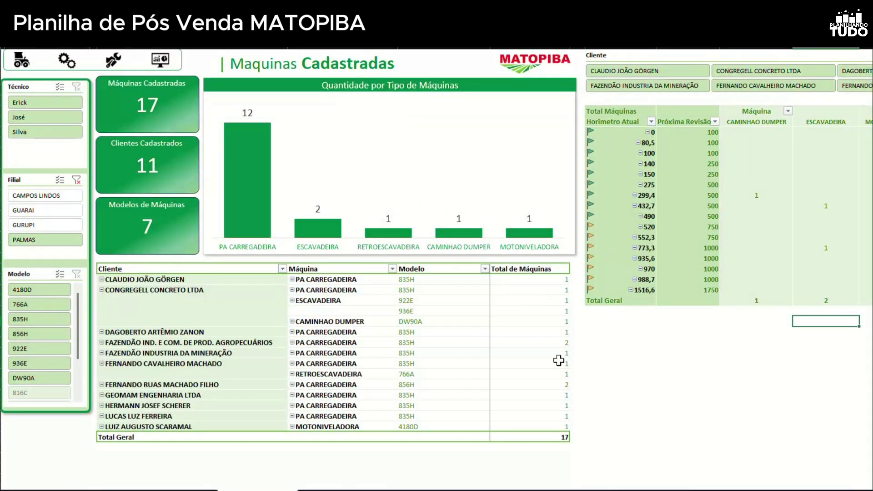
mouse_move(645, 490)
left_mouse_down()
mouse_move(694, 490)
mouse_move(644, 490)
left_mouse_up()
mouse_move(446, 237)
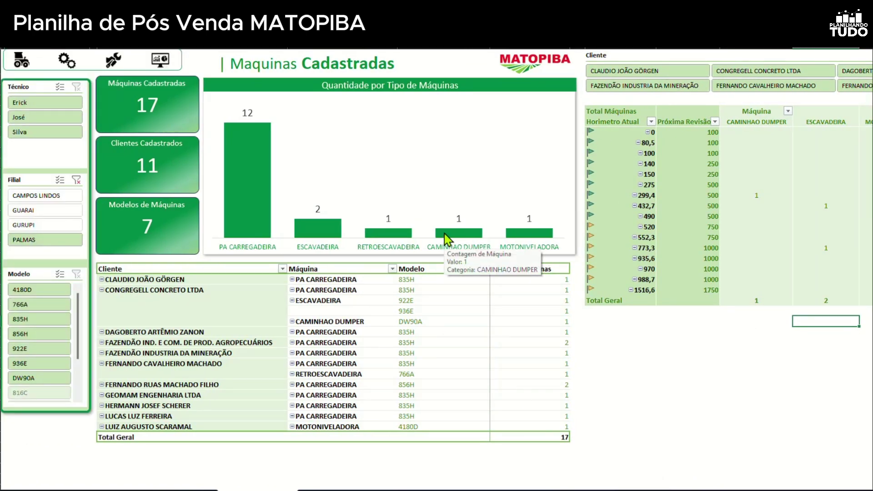
left_click(371, 337)
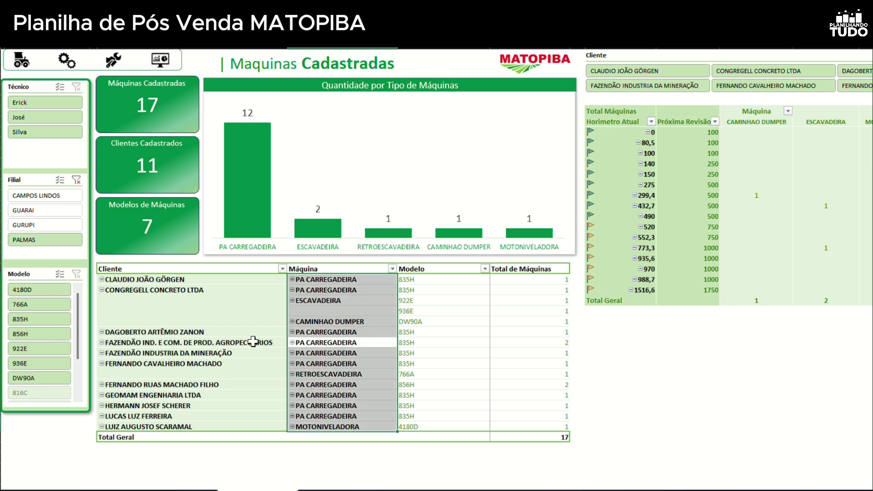